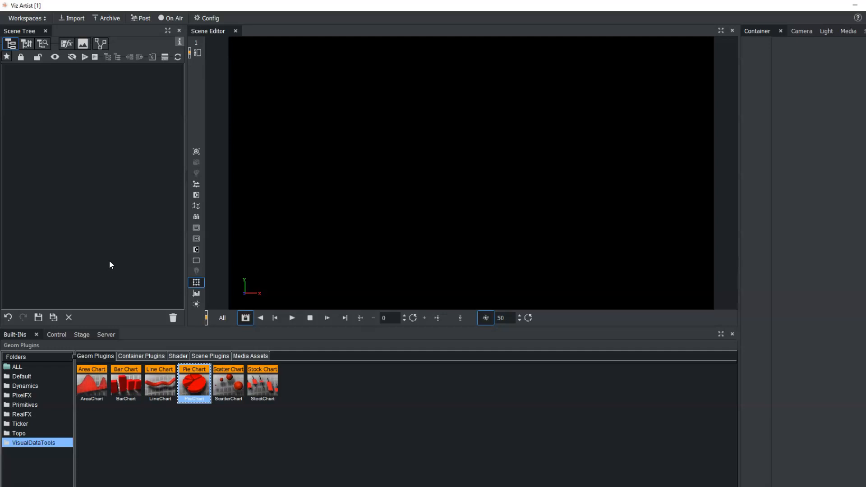
Step: Add the DataReader container plugin to the empty scene tree as a new container and keep its query type at EXCEL
left_click_drag(150, 58, 72, 108)
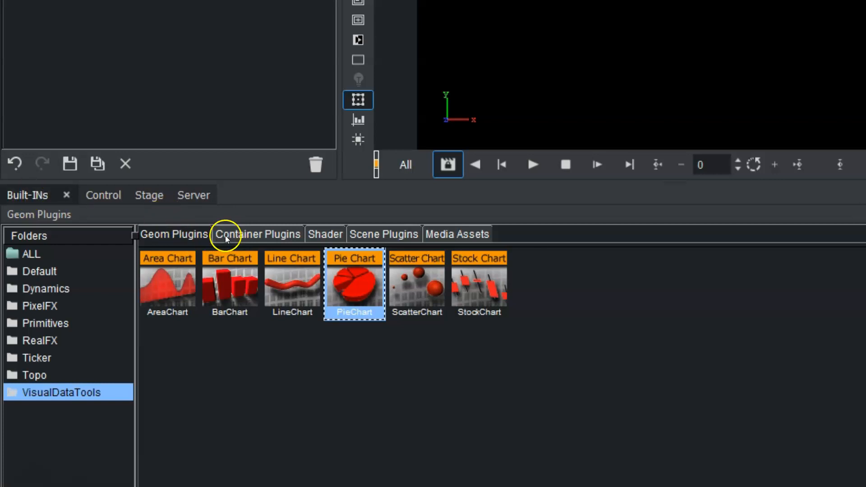
left_click(225, 235)
left_click(37, 322)
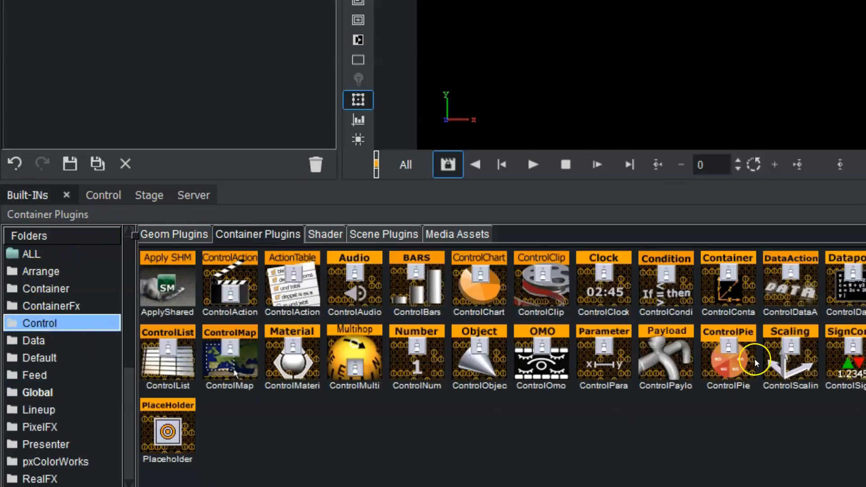
left_click(45, 338)
scroll(496, 361, "down", 1)
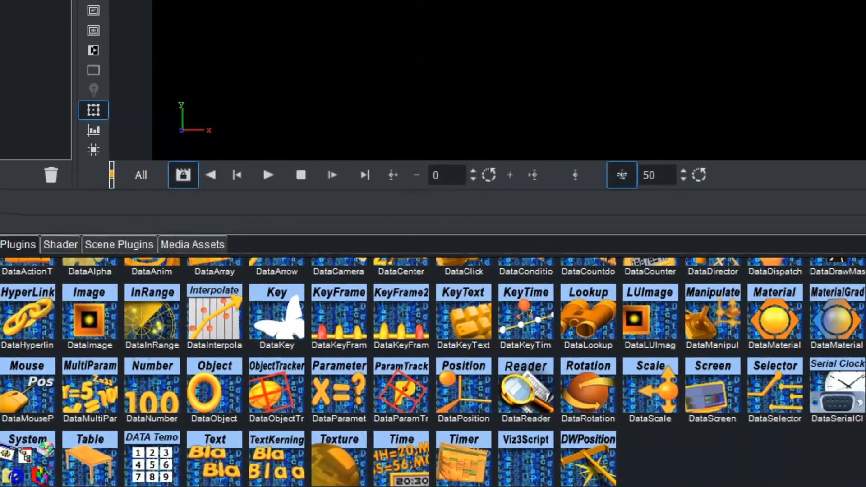
left_click_drag(492, 395, 89, 136)
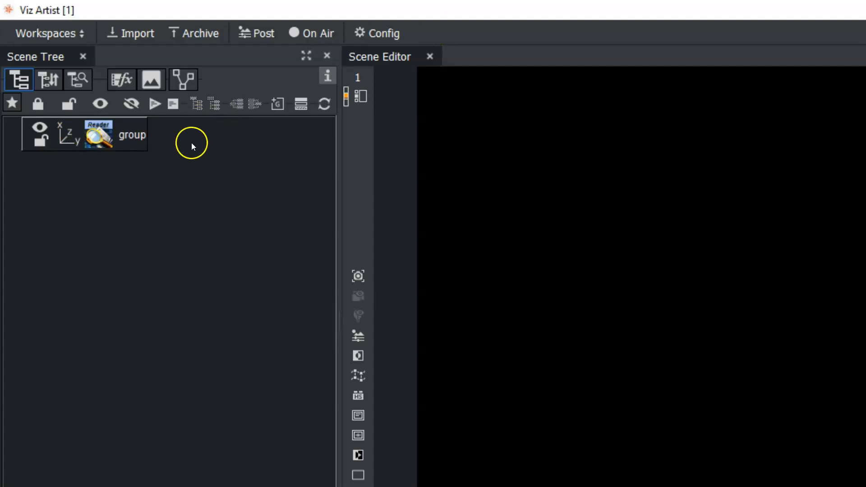
left_click(101, 136)
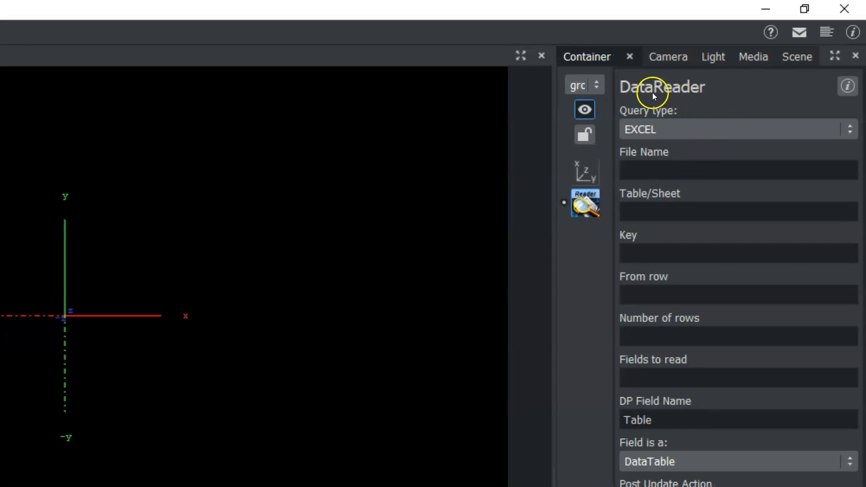
left_click(661, 134)
left_click(662, 133)
Step: Switch to File Explorer and copy the folder location from the properties of Class2.xlsm in Documents
left_click(657, 163)
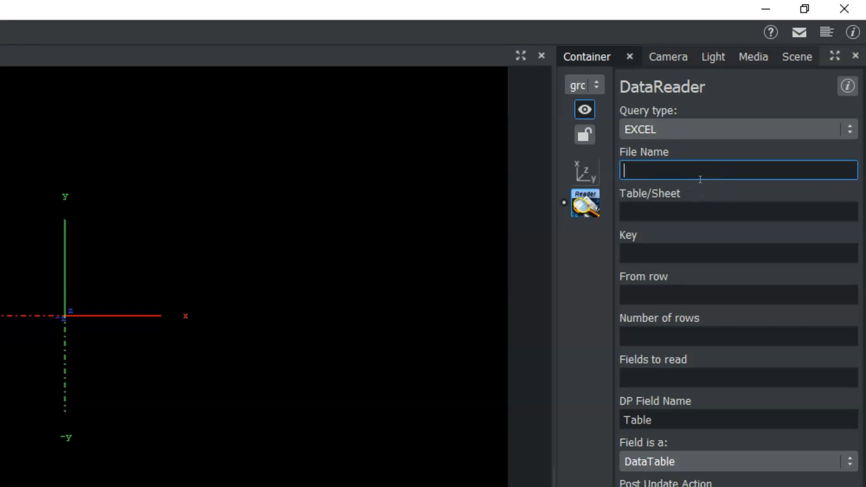
left_click(765, 13)
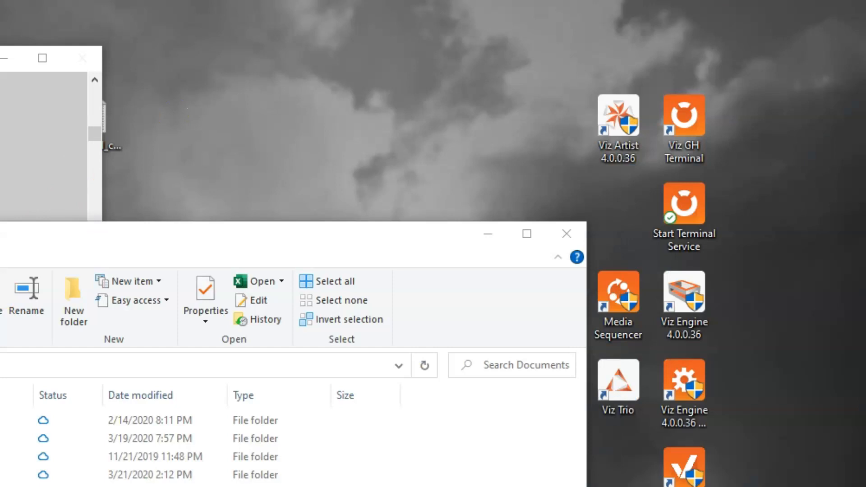
right_click(15, 396)
left_click(157, 293)
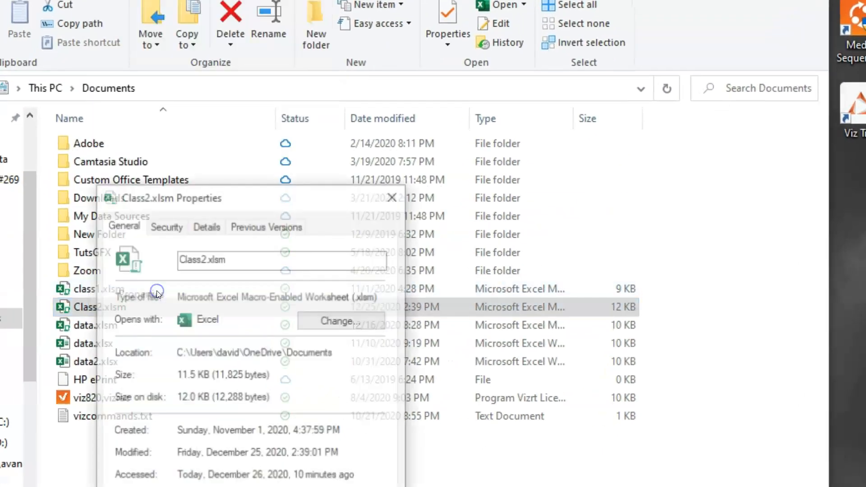
left_click_drag(176, 352, 336, 350)
key("ctrl+c")
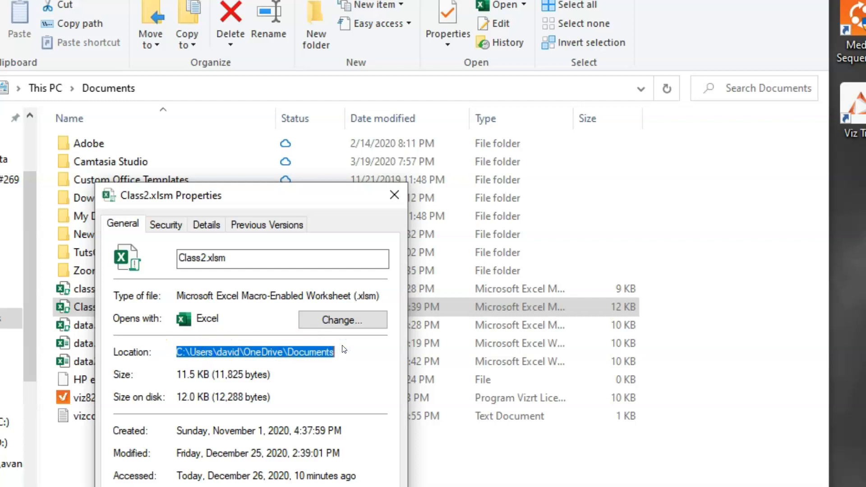
left_click(394, 195)
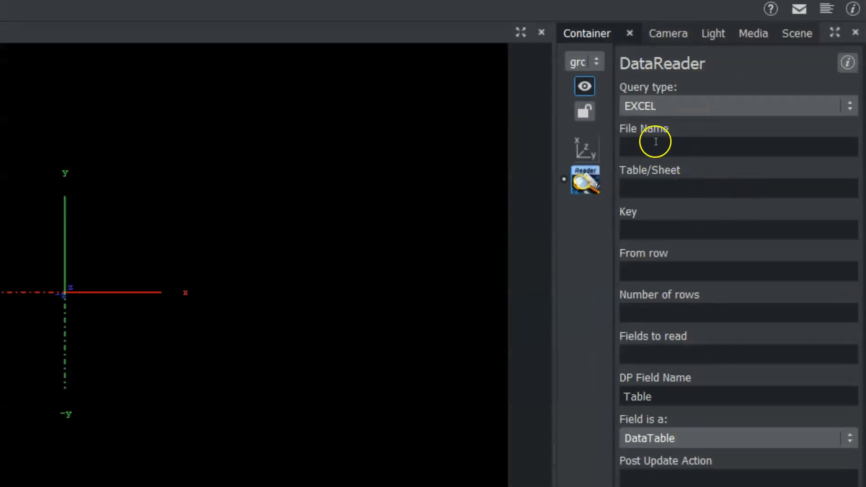
Step: Set the DataReader's File Name in Viz Artist to the copied folder path followed by \Class2.xlsm
left_click(656, 142)
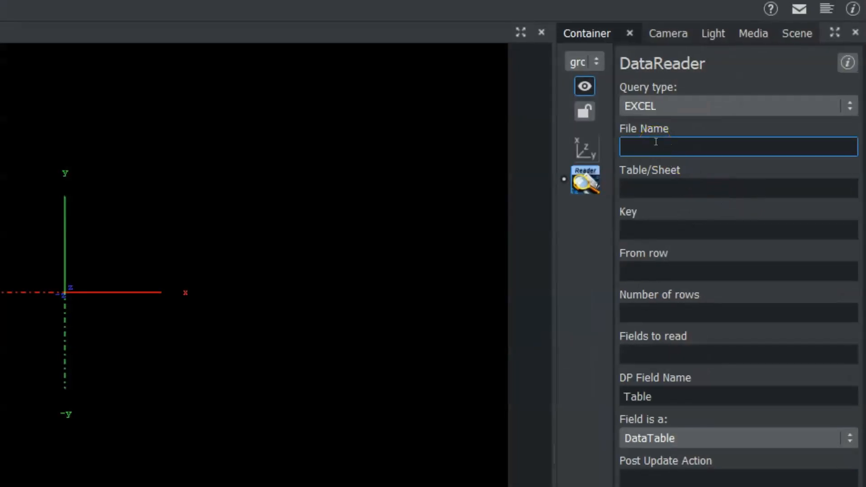
key("ctrl+v")
type("/")
key("BackSpace")
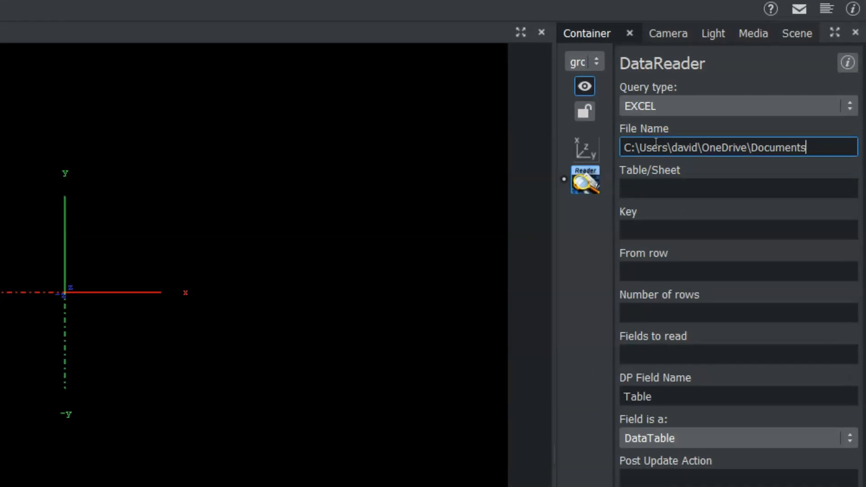
type("\\Class2.xlsm")
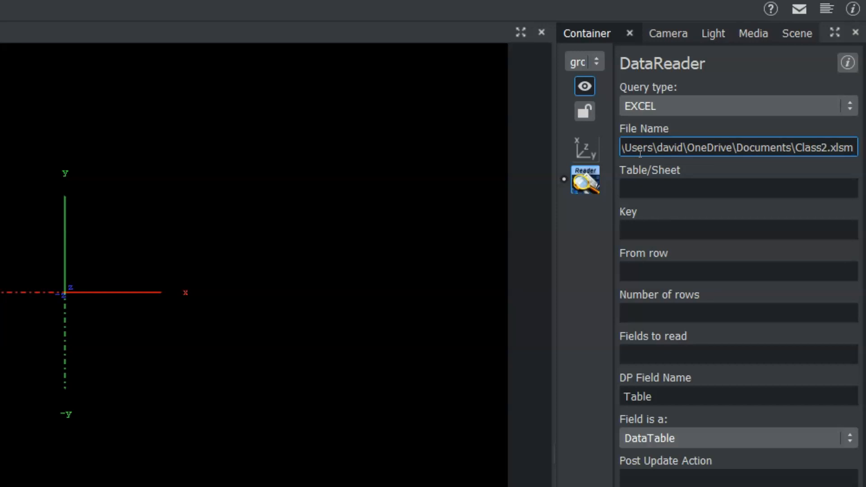
Step: Open Class2.xlsm in Excel and look through its class2, class3 and stock sheets
left_click(632, 181)
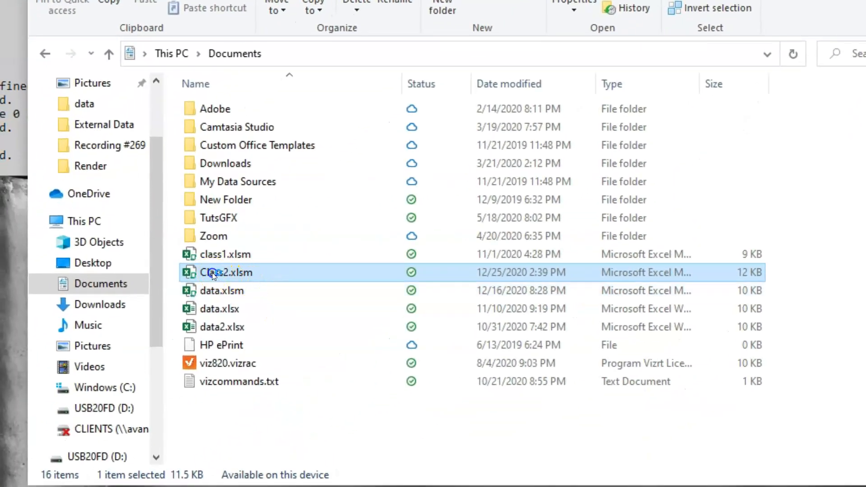
double_click(212, 272)
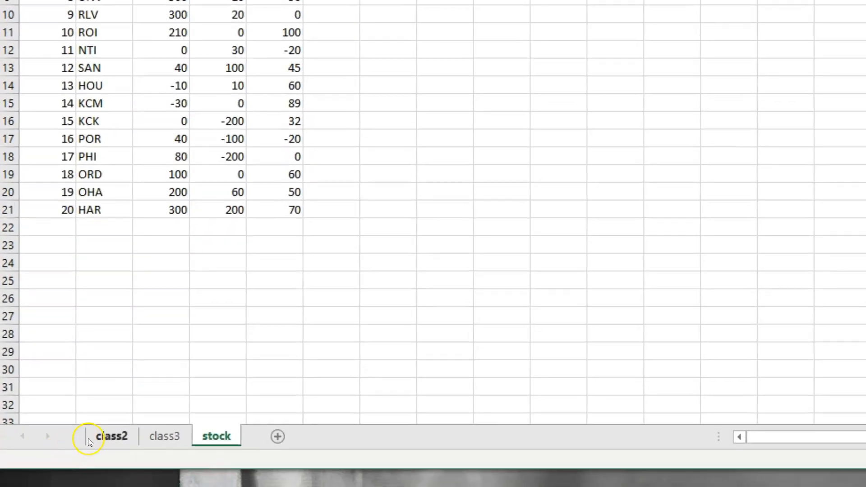
left_click(96, 437)
left_click(147, 432)
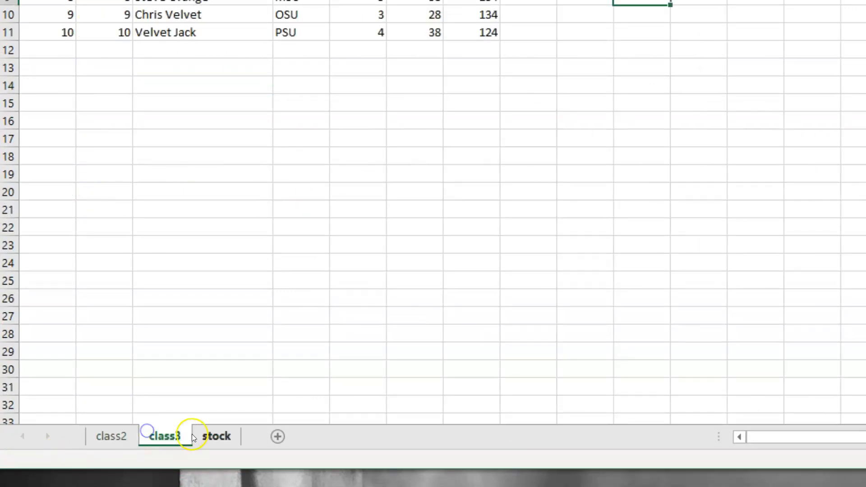
left_click(225, 429)
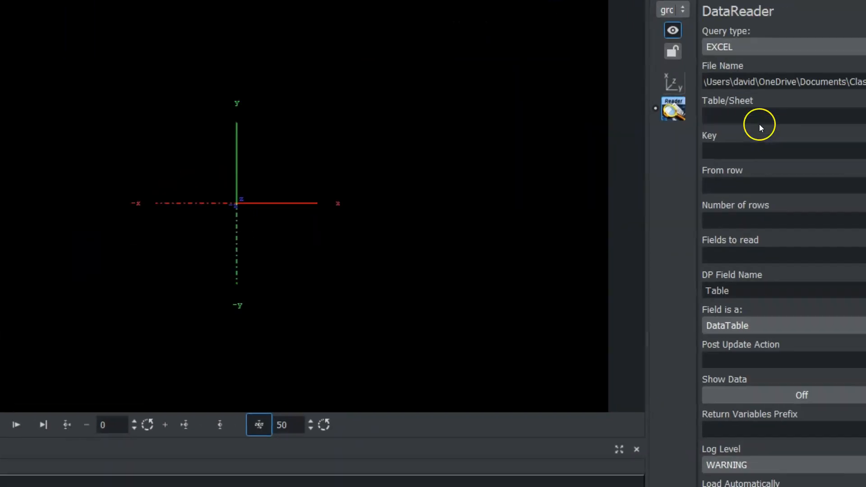
Step: Set the DataReader's Table/Sheet to stock and its Key to n, the header of the stock sheet's first column
left_click(710, 135)
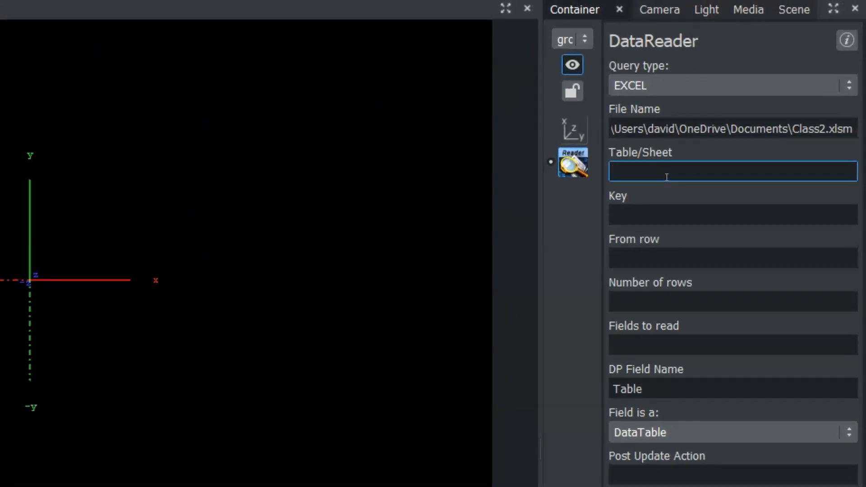
type("stock")
left_click(669, 214)
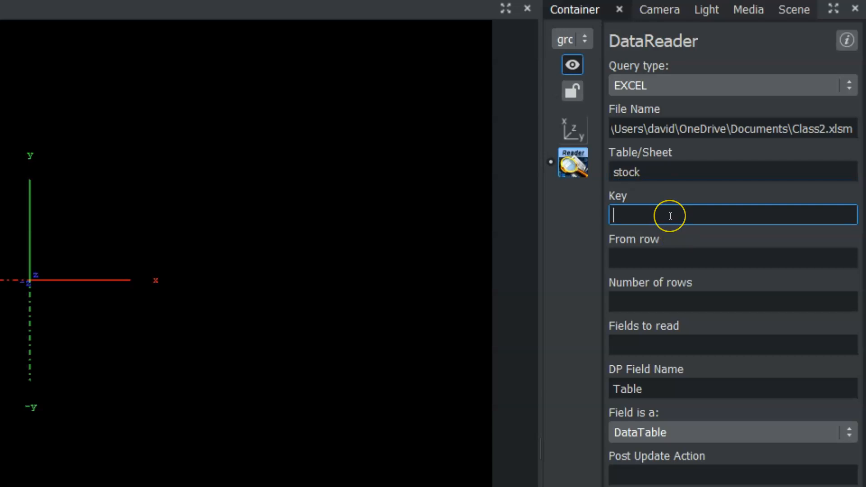
type("n")
left_click(670, 214)
key("alt+Tab")
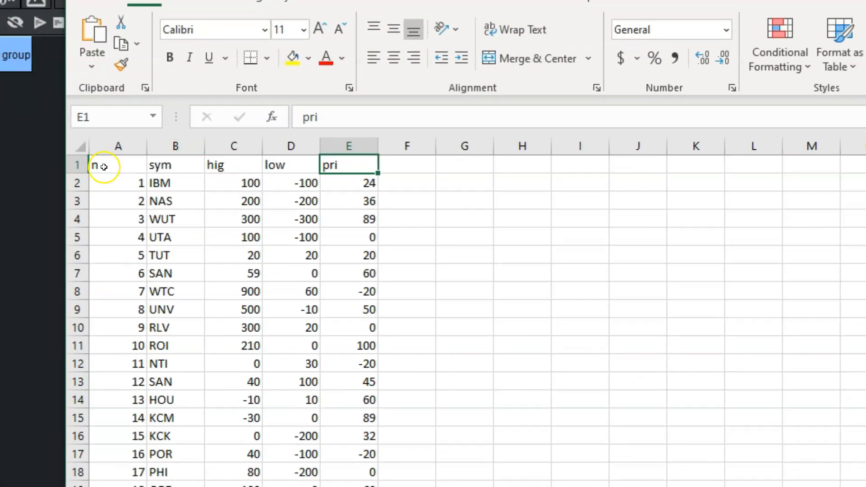
double_click(29, 175)
double_click(30, 170)
left_click_drag(117, 166, 9, 162)
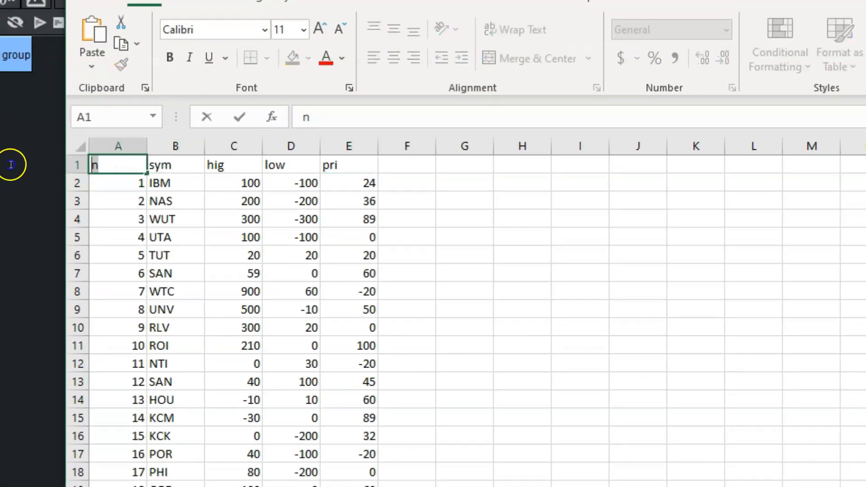
type("v")
key("BackSpace")
type("n")
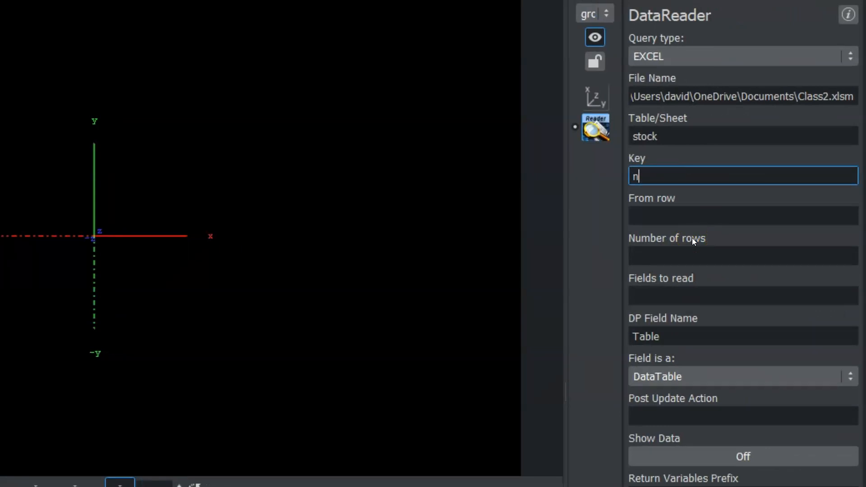
Step: Check the column headers in the stock sheet and set the DataReader's Fields to read to pri
left_click(690, 296)
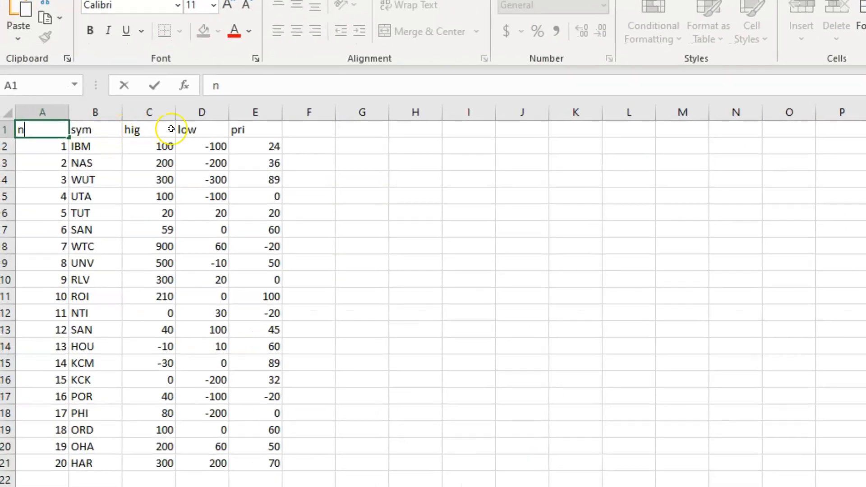
left_click(271, 126)
left_click(91, 129)
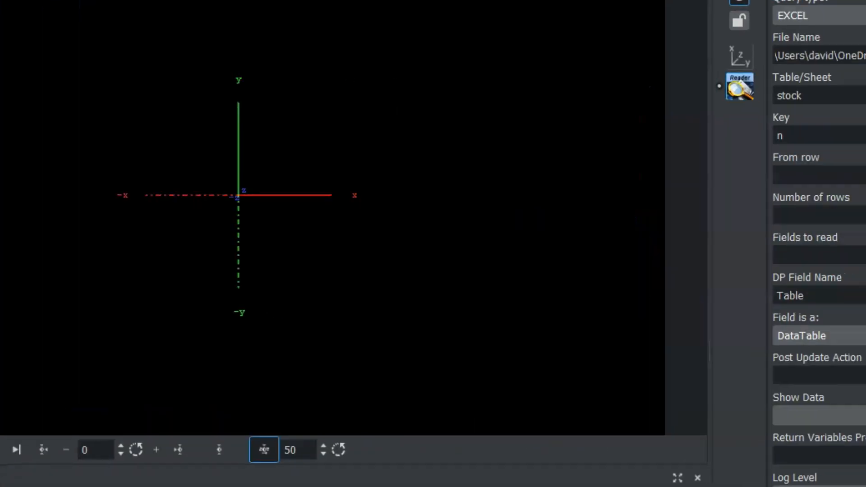
left_click(653, 251)
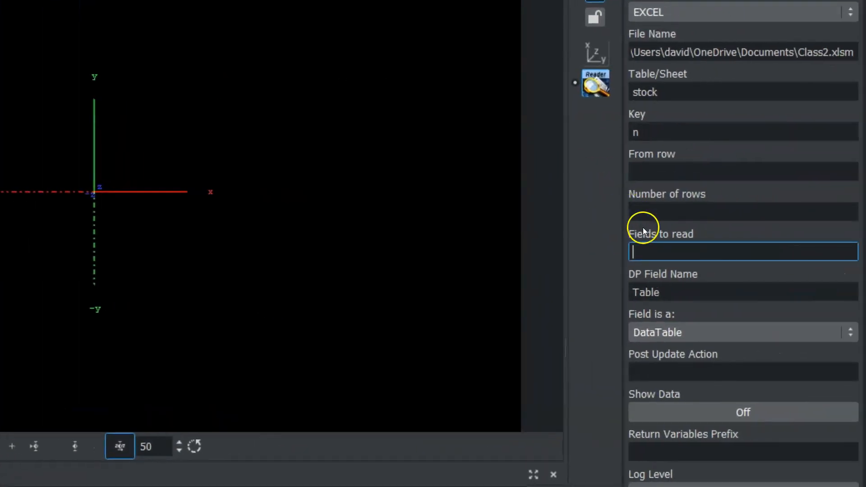
type("pri")
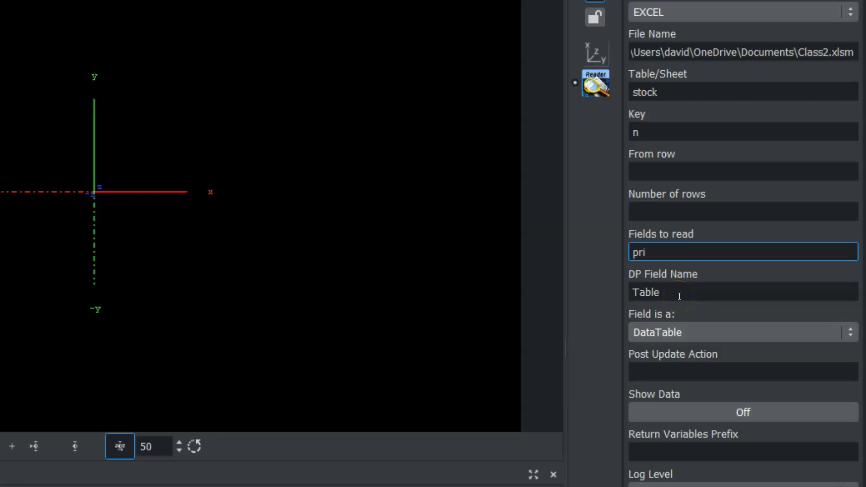
Step: Set the DataReader's field type to Shared Memory and keep Scene as the shared memory type
left_click(678, 328)
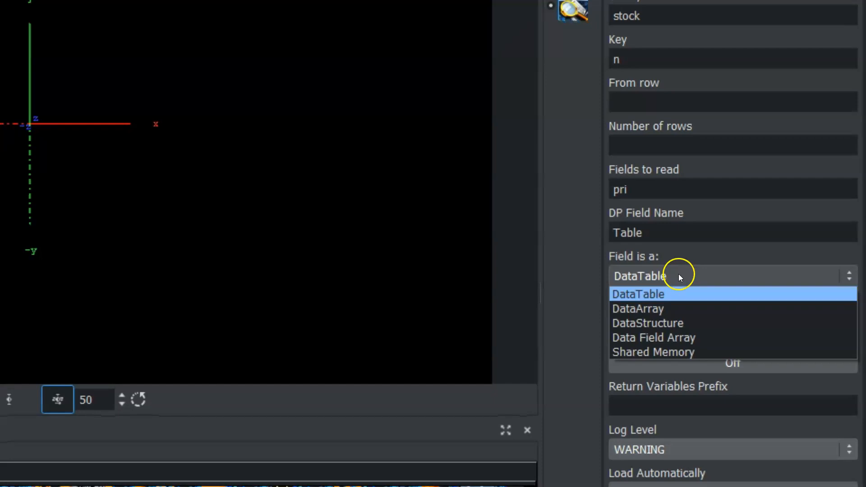
left_click(673, 351)
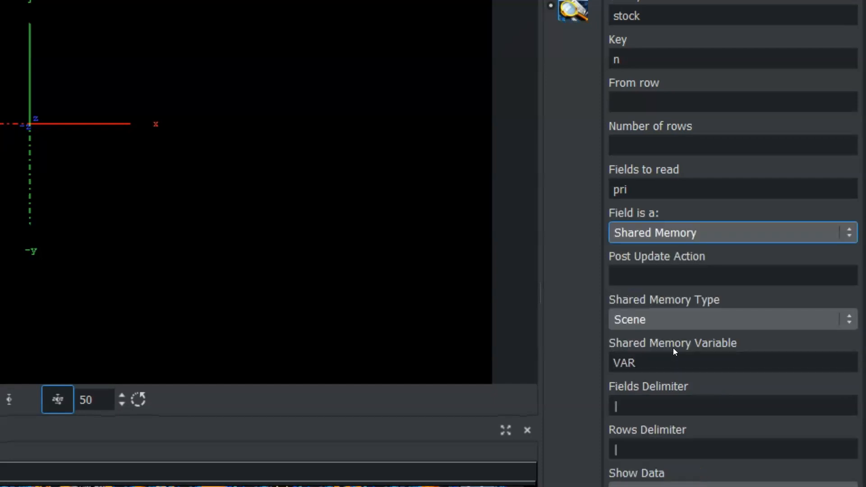
left_click(659, 320)
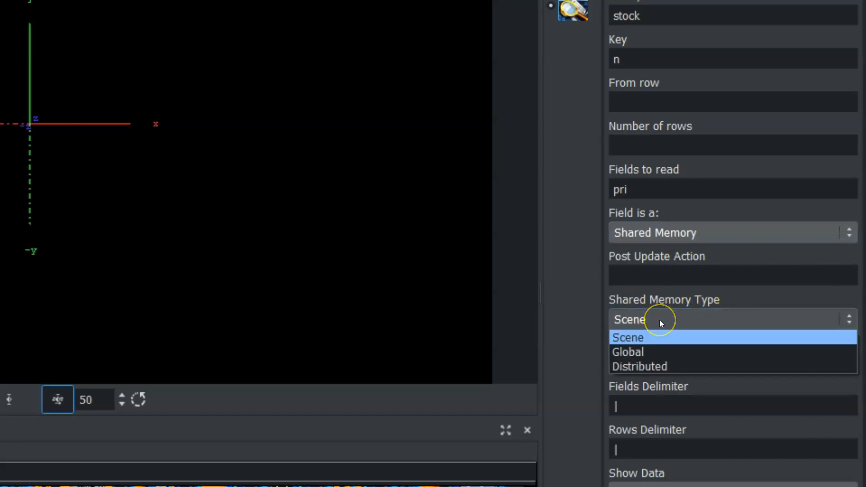
left_click(660, 320)
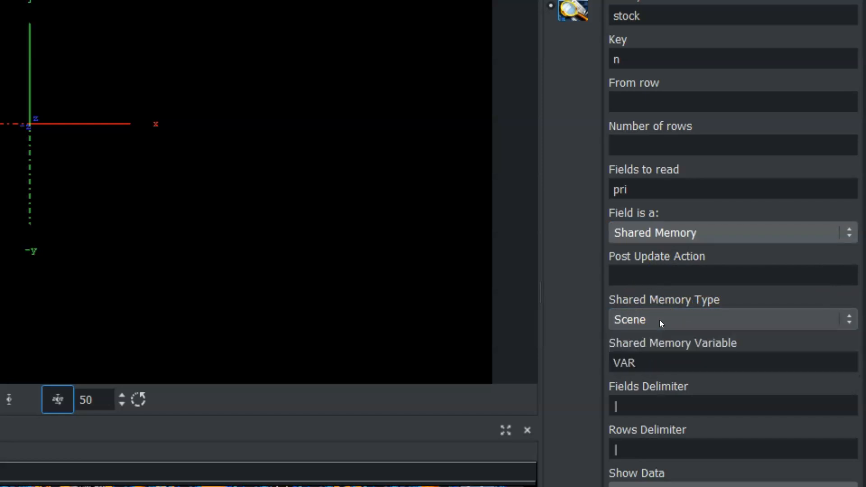
Step: Clear the DataReader's Fields Delimiter and set its Rows Delimiter to a comma
left_click(661, 400)
left_click_drag(380, 397, 380, 396)
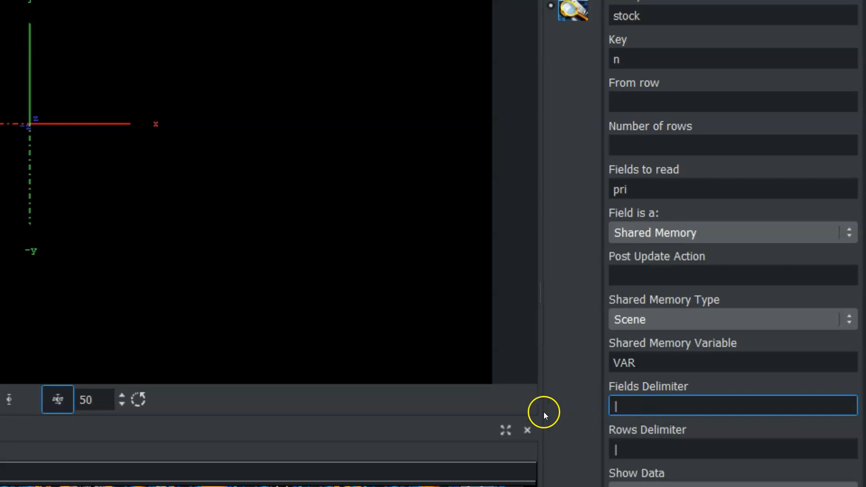
left_click(647, 406)
left_click_drag(647, 406, 575, 412)
key("BackSpace")
left_click_drag(636, 446, 611, 449)
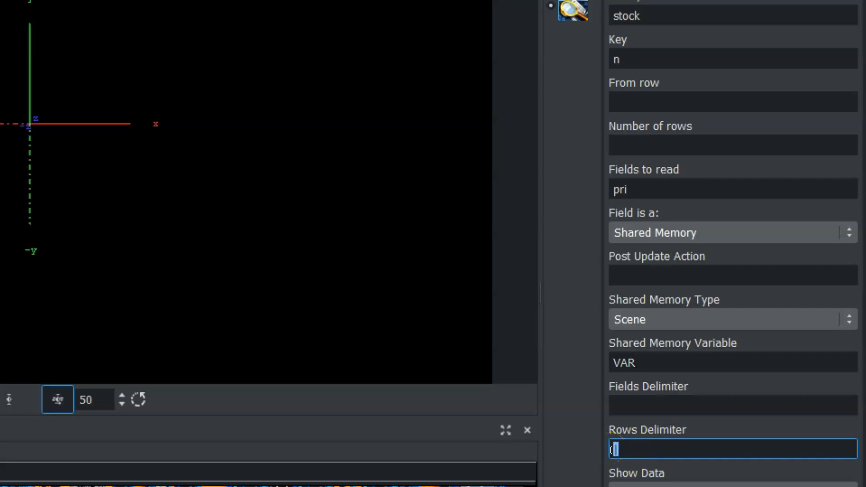
type(",")
left_click(655, 361)
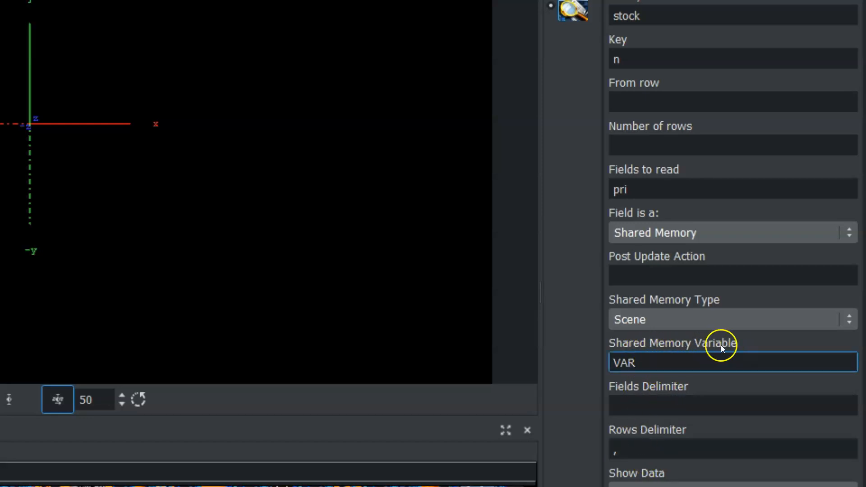
left_click_drag(638, 361, 555, 364)
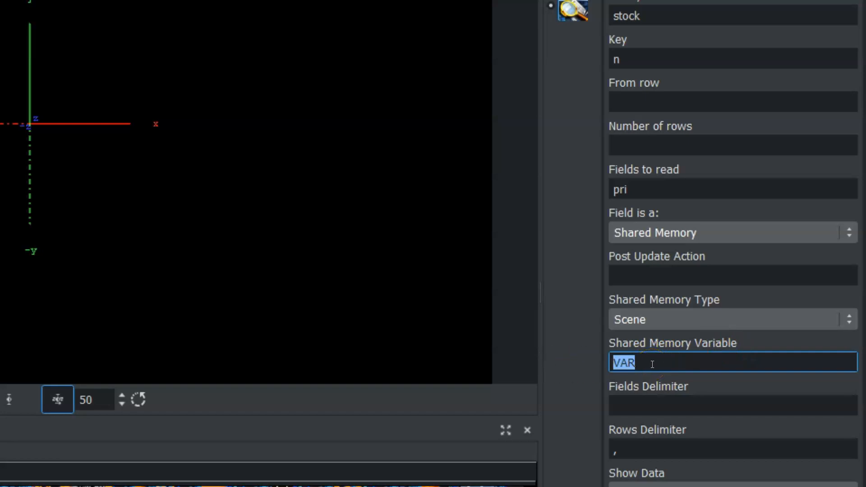
left_click(665, 361)
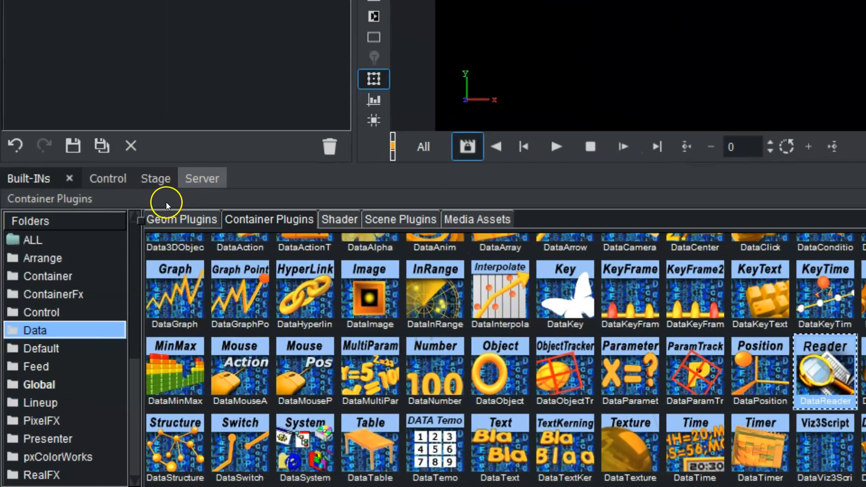
Step: Add a PieChart geometry from the VisualDataTools plugins to the scene tree as a separate container and open its settings
left_click(175, 219)
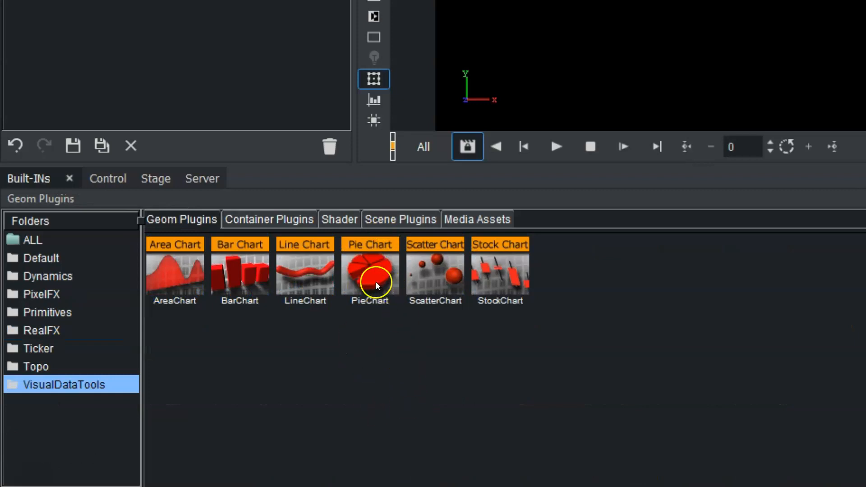
left_click_drag(373, 298, 63, 162)
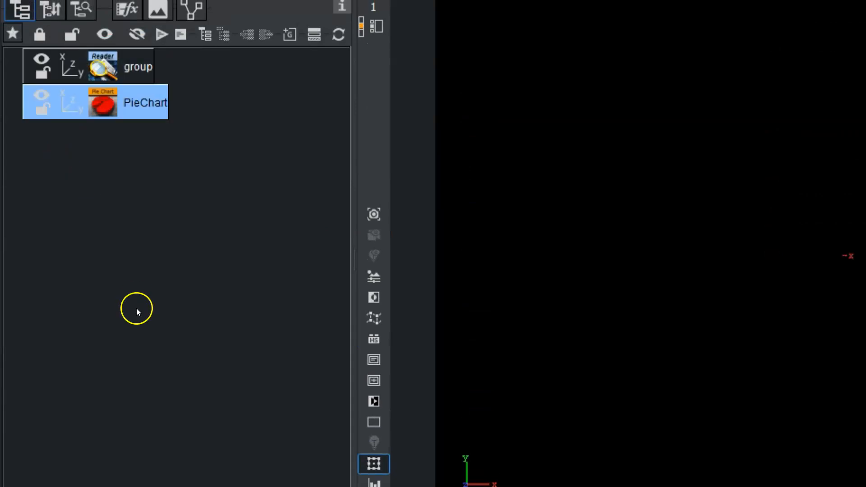
left_click(101, 94)
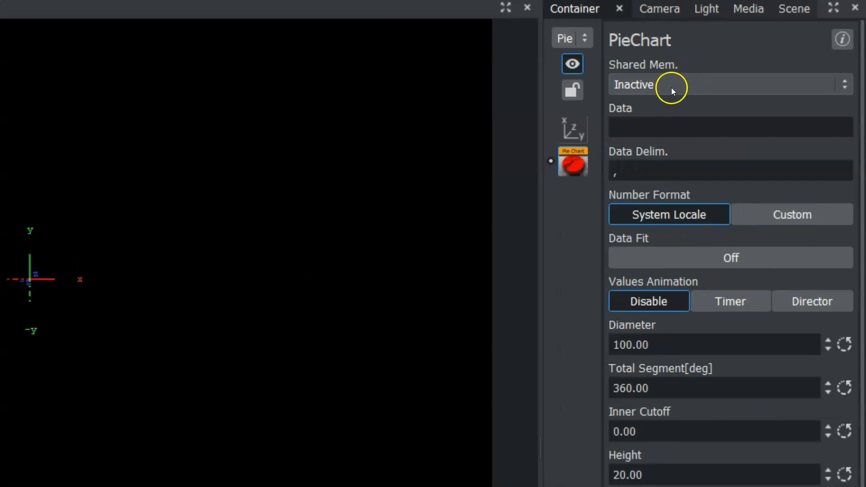
Step: Set the PieChart's Shared Mem. to Scene and its Key Data to VAR
left_click(671, 88)
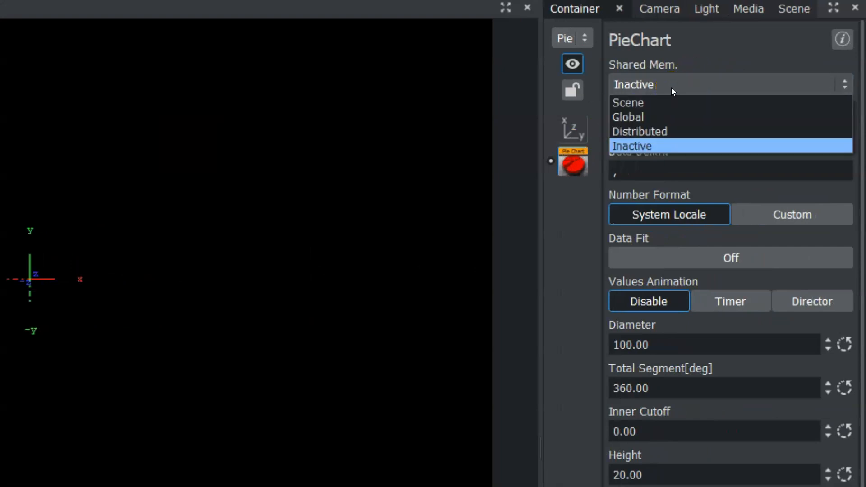
left_click(651, 103)
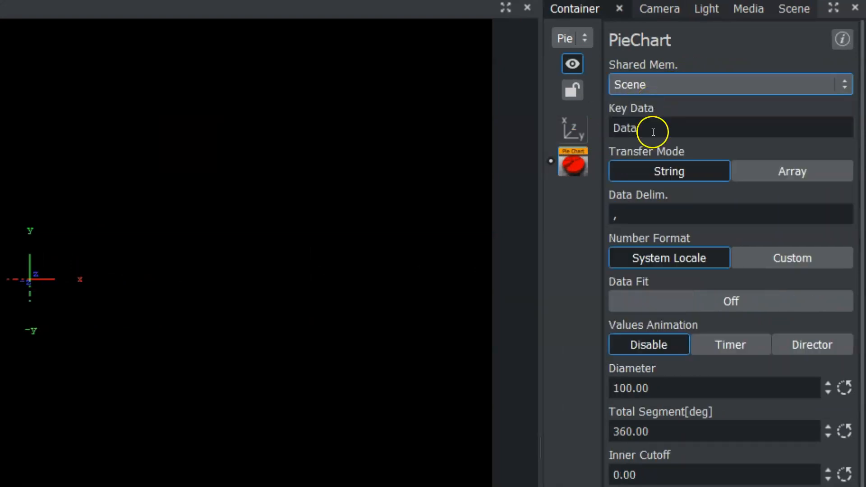
left_click_drag(653, 130, 611, 129)
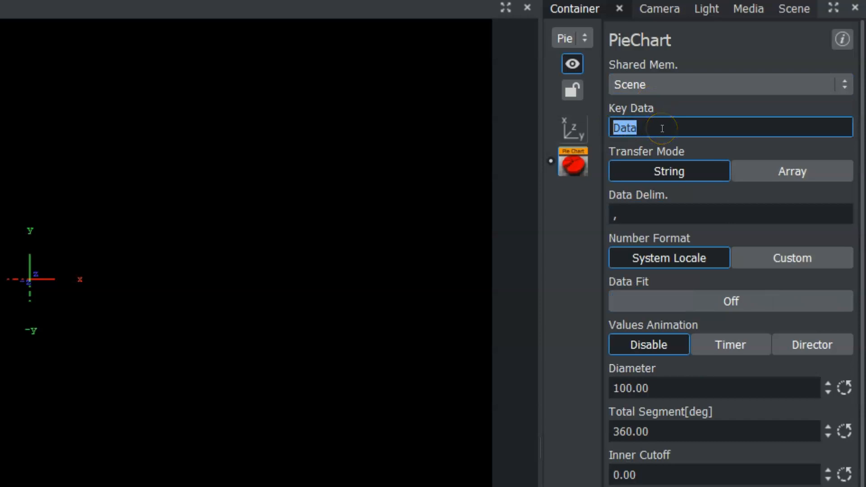
type("VAR")
key("Return")
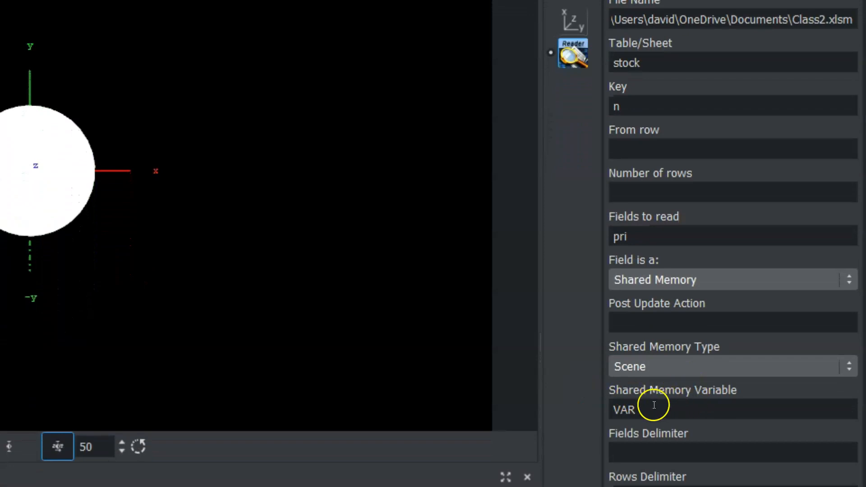
Step: Compare the DataReader's Shared Memory Variable with the PieChart's Key Data
double_click(653, 405)
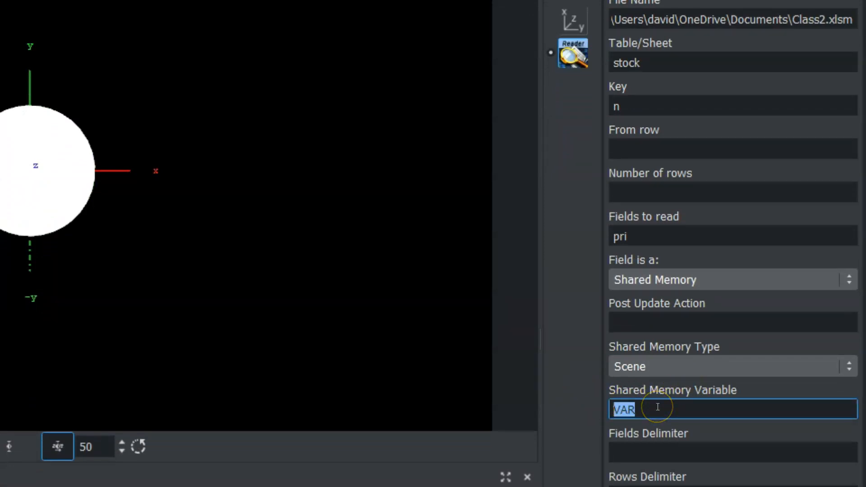
left_click(600, 399)
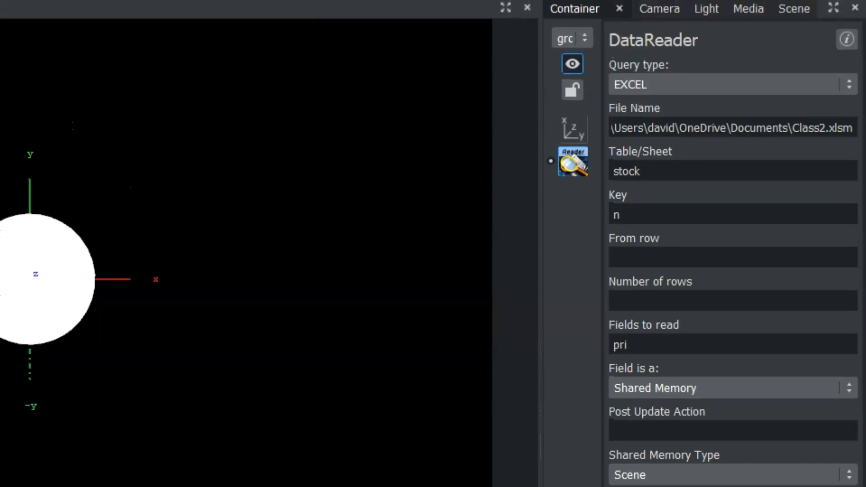
left_click(679, 130)
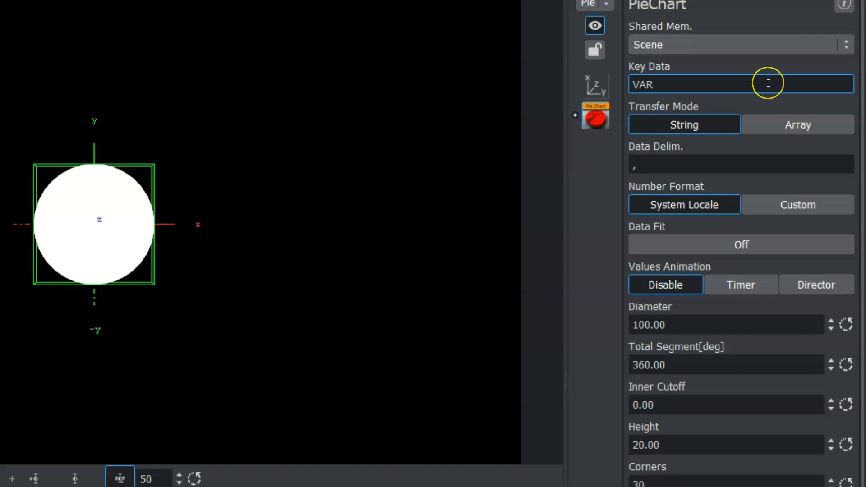
Step: Increase the PieChart's Diameter to 171.20
left_click_drag(644, 325, 764, 336)
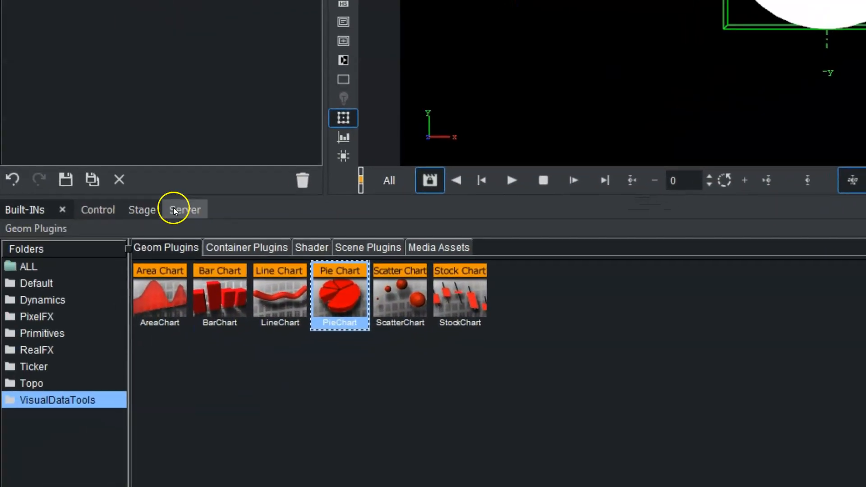
Step: Apply the bright7 material from the ALL_GLOBALS folder on the server to the PieChart container
left_click(174, 207)
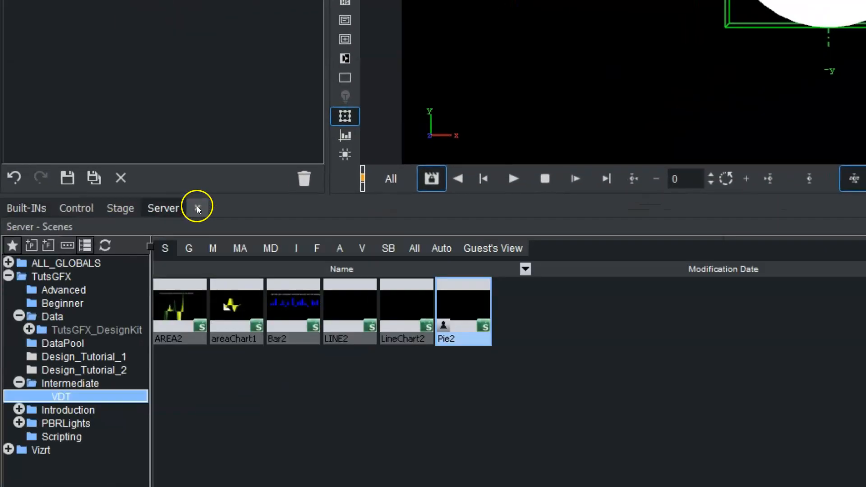
left_click(213, 251)
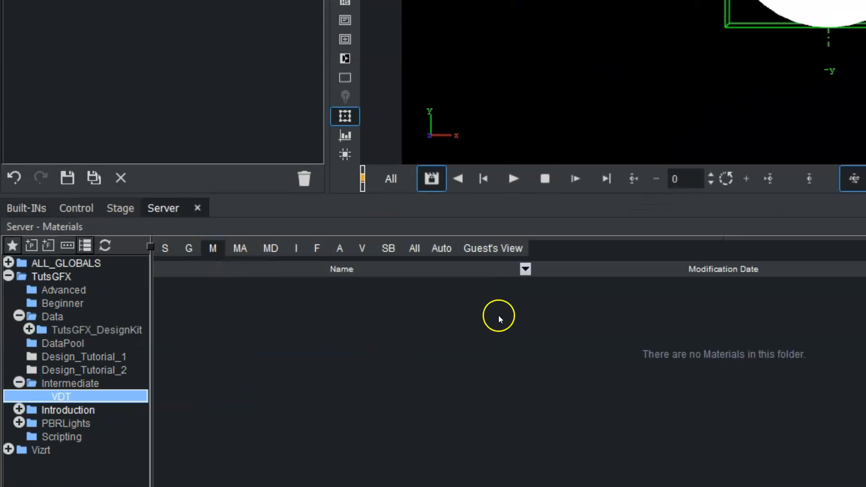
left_click(77, 266)
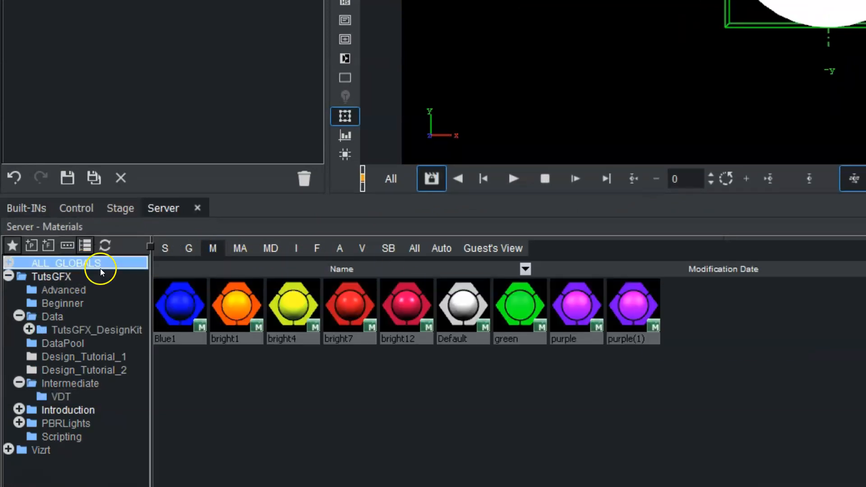
left_click(346, 288)
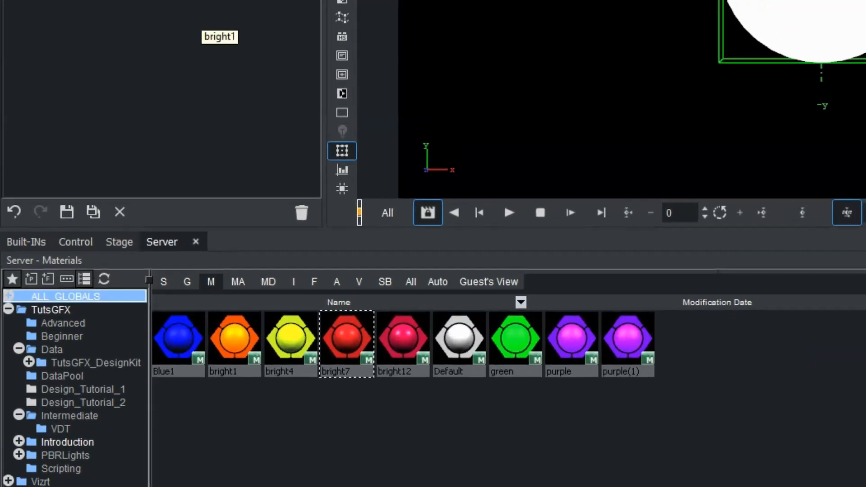
left_click_drag(346, 340, 130, 42)
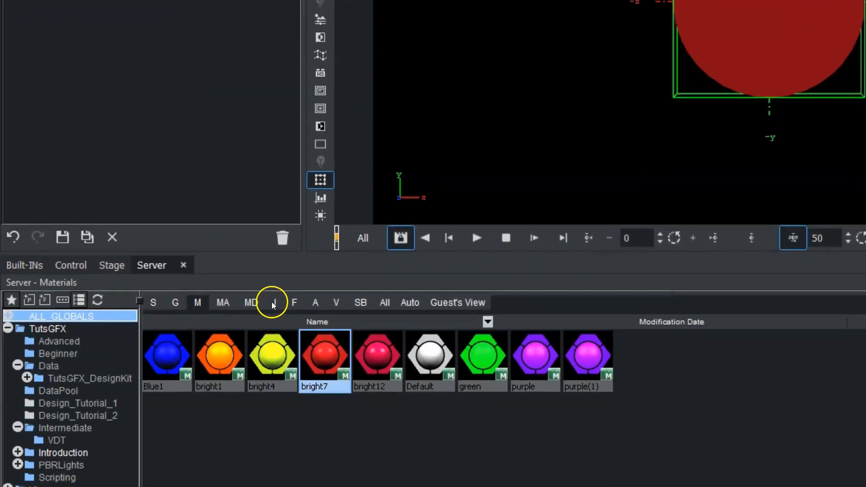
Step: Apply the chip_white image from ALL_GLOBALS to the PieChart container and set its texture mapping mode to Vertex
left_click(274, 303)
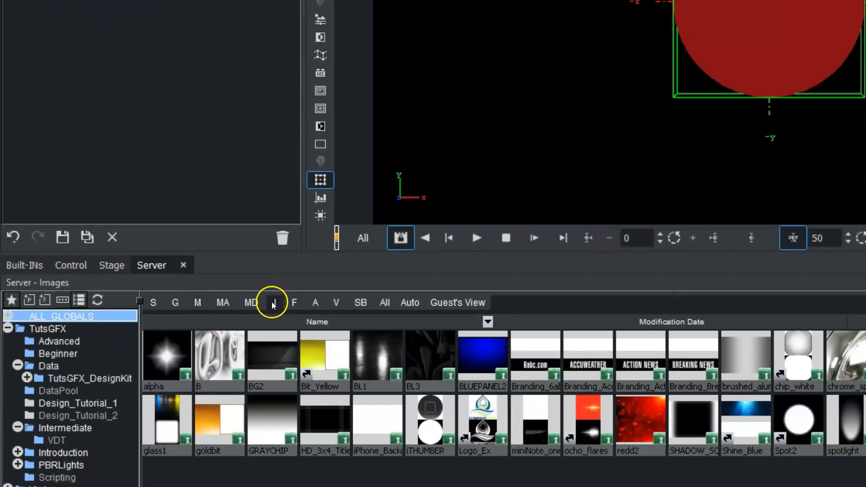
mouse_move(747, 351)
left_mouse_down()
mouse_move(726, 360)
mouse_move(117, 67)
mouse_move(117, 112)
left_mouse_up()
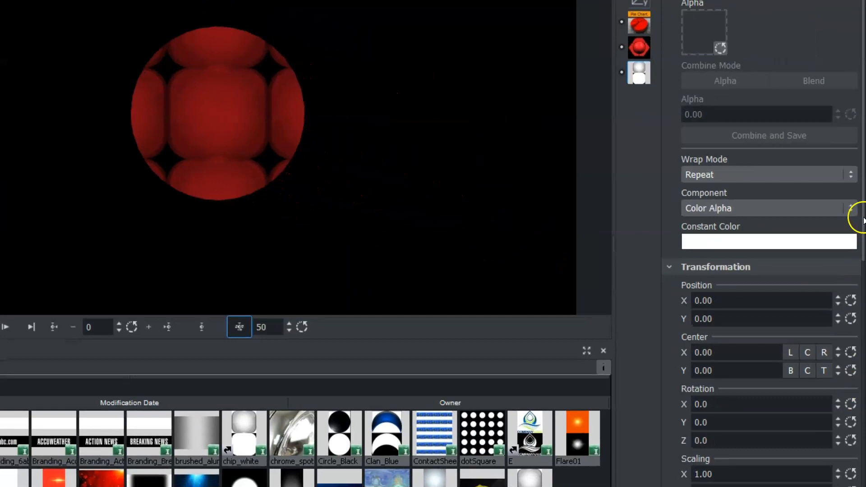
left_click_drag(863, 220, 859, 373)
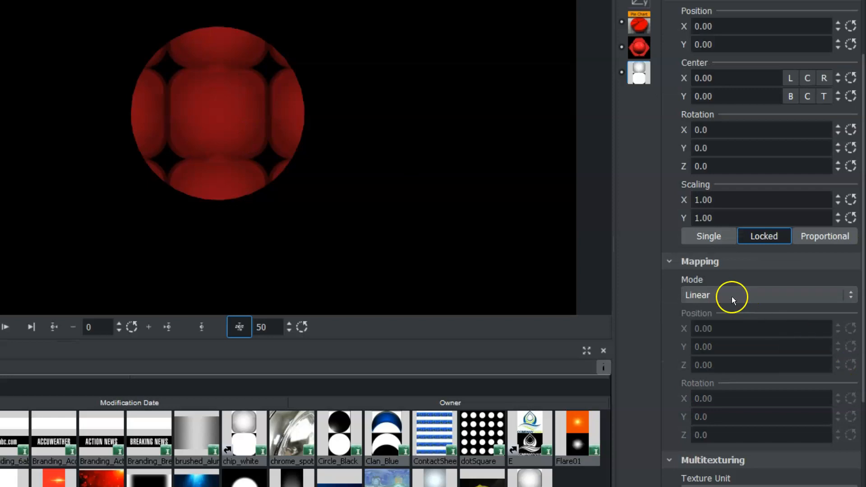
left_click(732, 297)
left_click(726, 309)
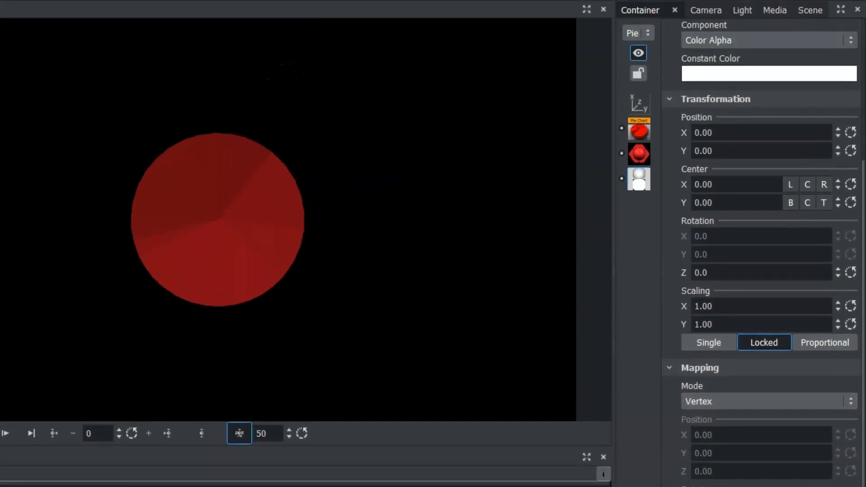
Step: Try out different Total Segment angles in the PieChart settings and return the value to 360 degrees
left_click(639, 23)
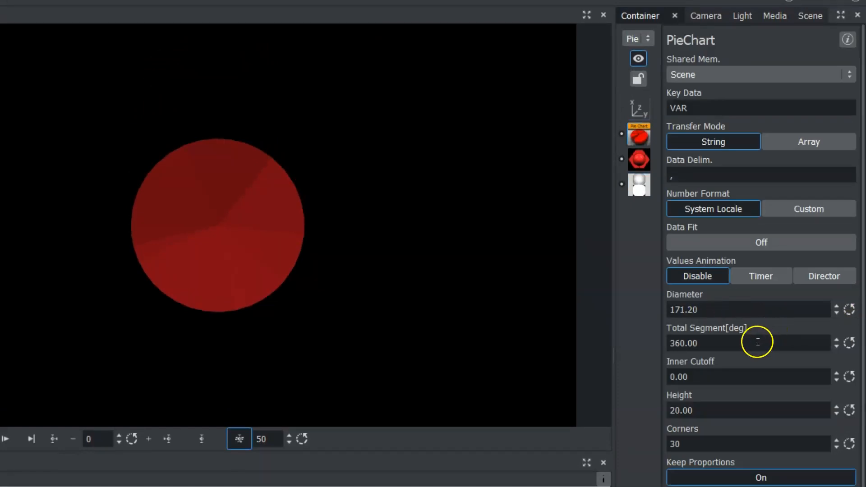
left_click_drag(756, 343, 837, 342)
left_click(713, 343)
left_click_drag(741, 340, 850, 338)
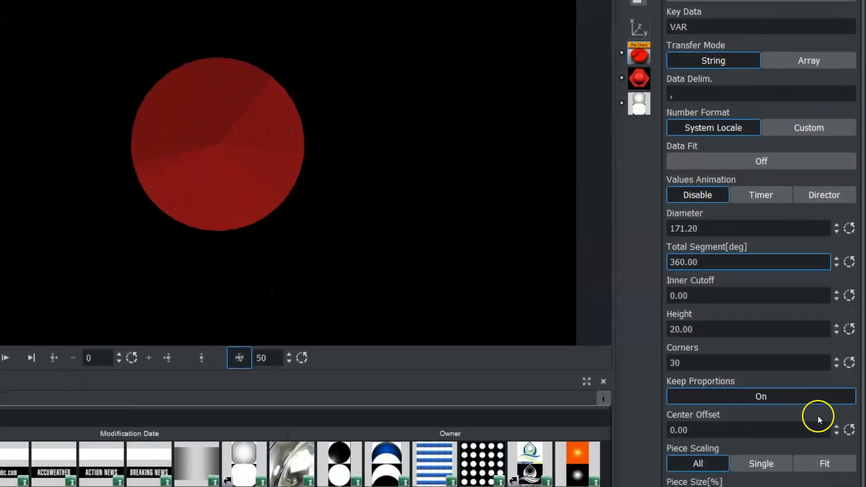
Step: Separate the pie slices with a Center Offset of 10.40 and open a central hole with an Inner Cutoff of 98.50
left_click_drag(689, 429, 752, 424)
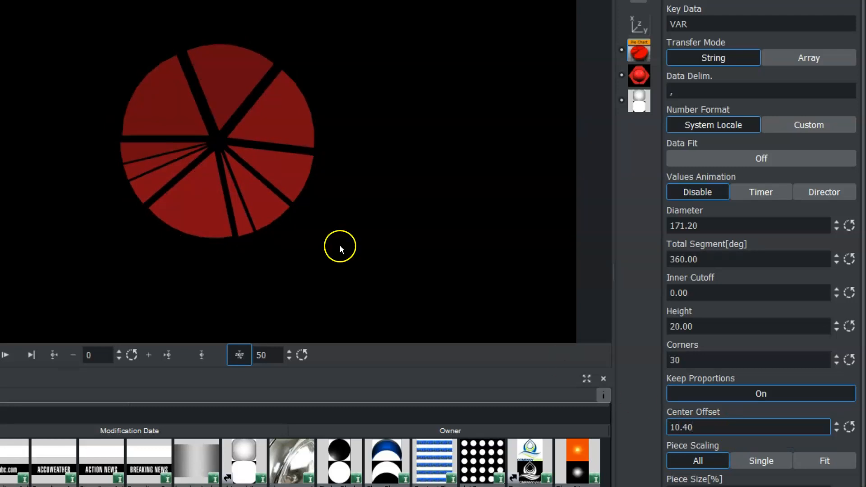
left_click(687, 295)
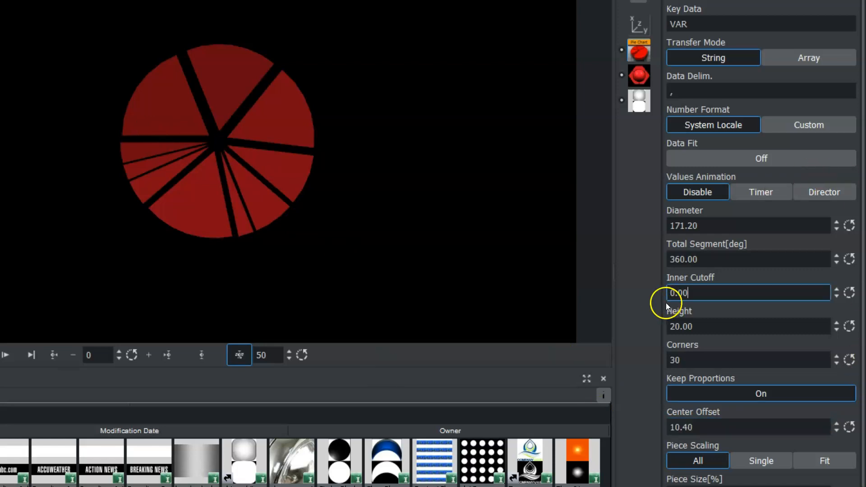
left_click_drag(671, 292, 862, 292)
left_click(677, 293)
left_click_drag(677, 293, 865, 288)
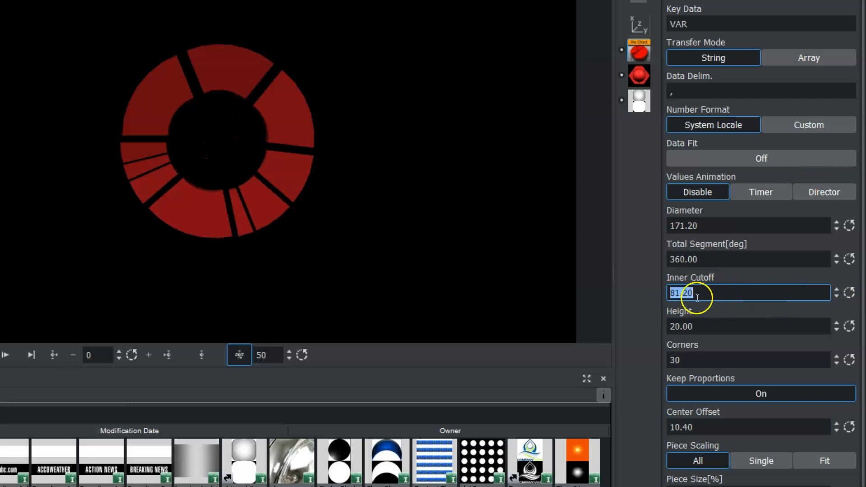
left_click_drag(674, 291, 796, 292)
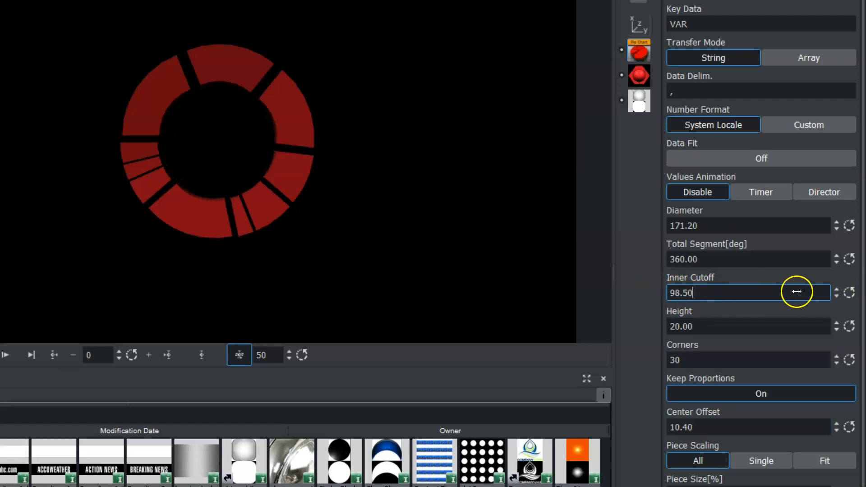
Step: Raise the PieChart's Height to 96.20
left_click_drag(672, 327, 851, 328)
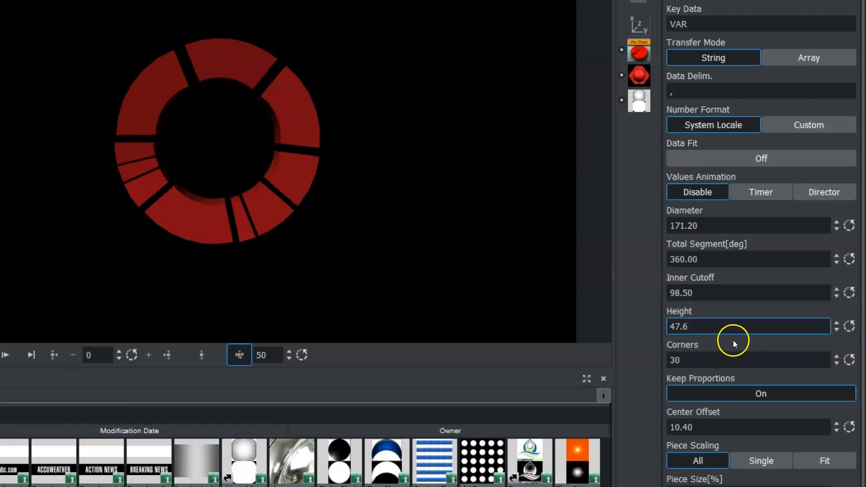
left_click_drag(676, 327, 794, 325)
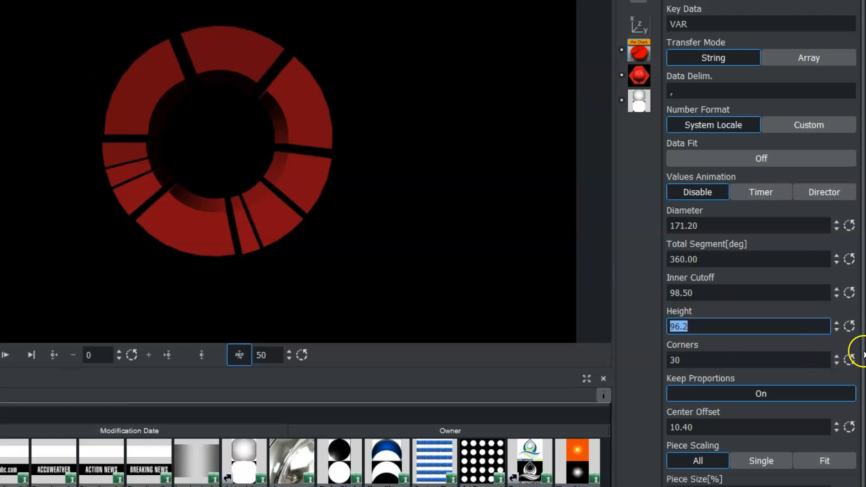
Step: Turn on Bevel, Bevel Top and Bevel Bottom for the pie slices, with Bevel Size 16% and Piece Size 100%
scroll(862, 381, "down", 3)
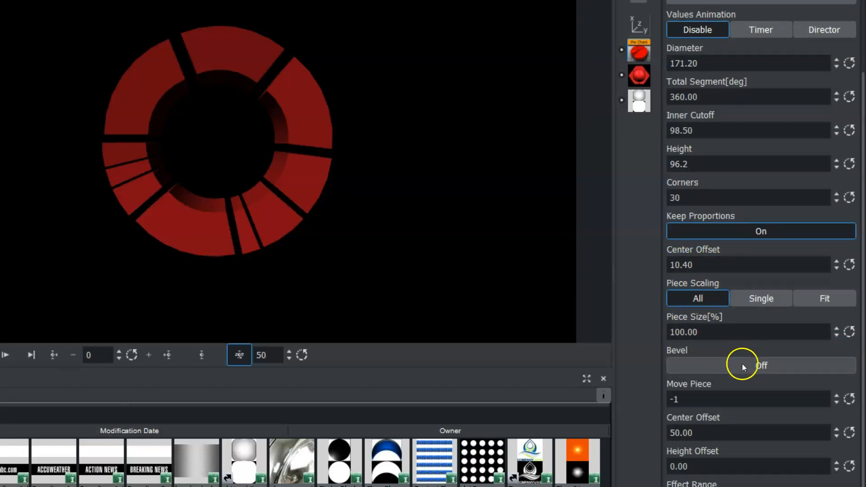
left_click(742, 365)
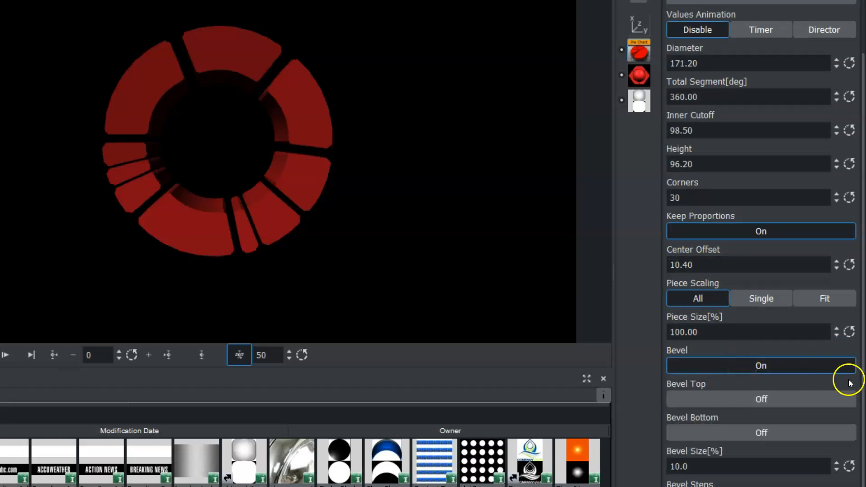
left_click(743, 405)
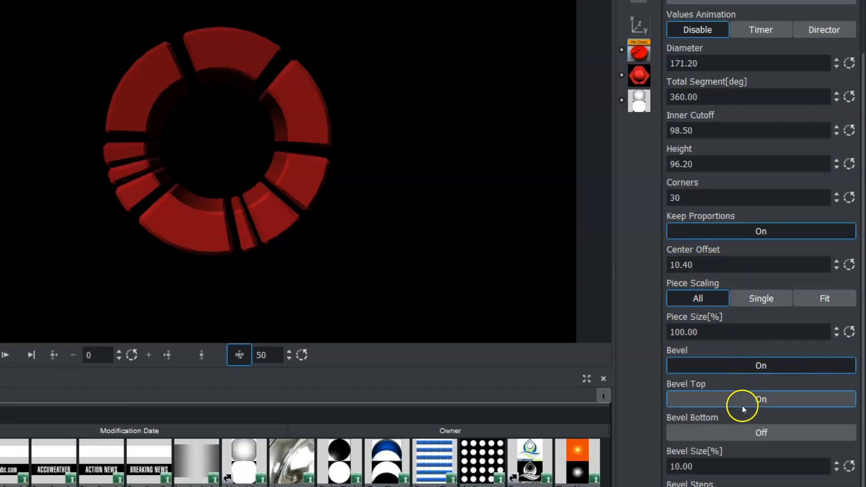
left_click(743, 429)
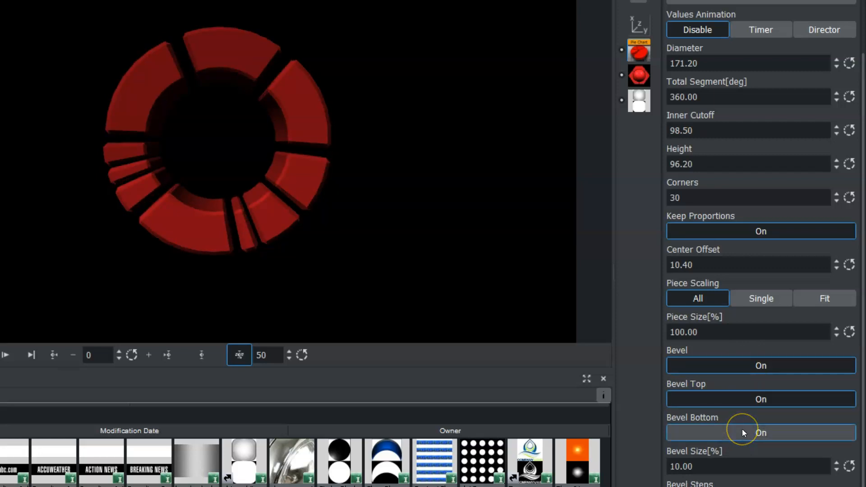
left_click_drag(699, 464, 663, 455)
left_click_drag(698, 330, 767, 291)
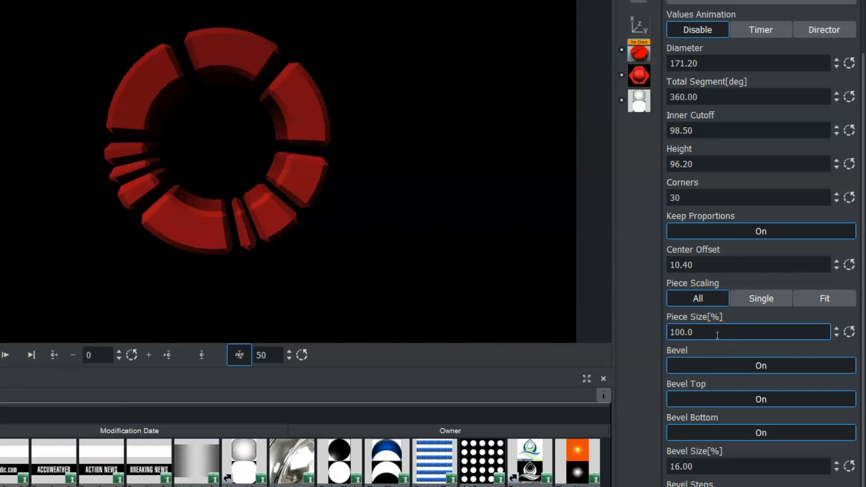
scroll(717, 336, "down", 1)
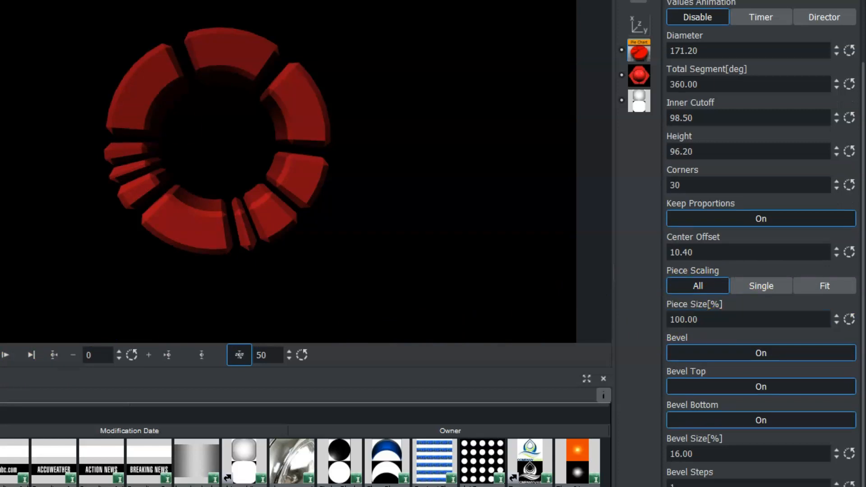
Step: Rotate the PieChart container to -42 in X, position it at X -79 and Y -52, and return to the PieChart settings
left_click(638, 25)
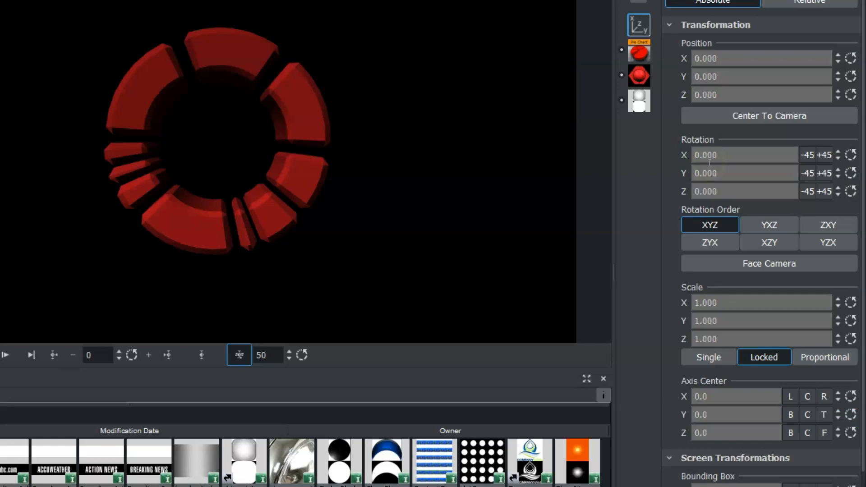
left_click_drag(725, 154, 696, 156)
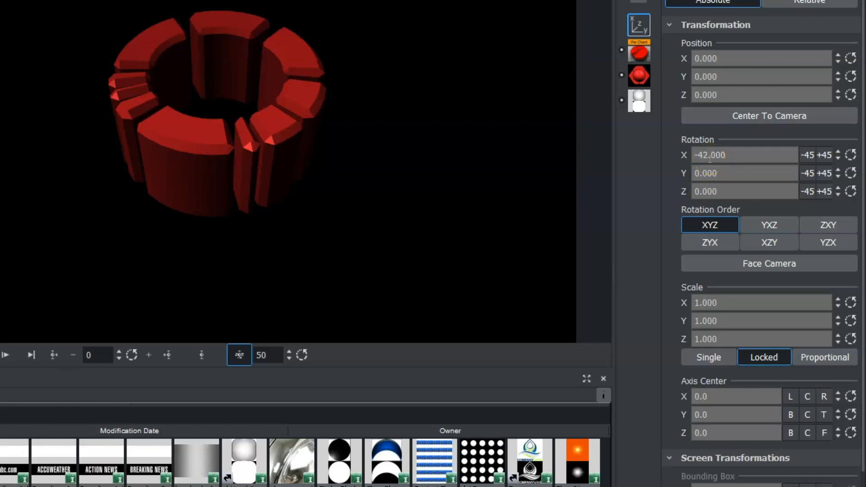
left_click_drag(741, 77, 665, 68)
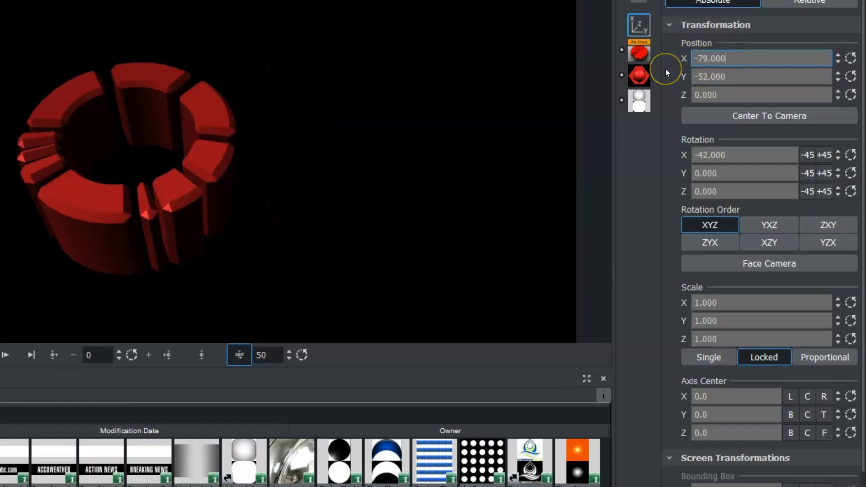
left_click_drag(664, 68, 665, 68)
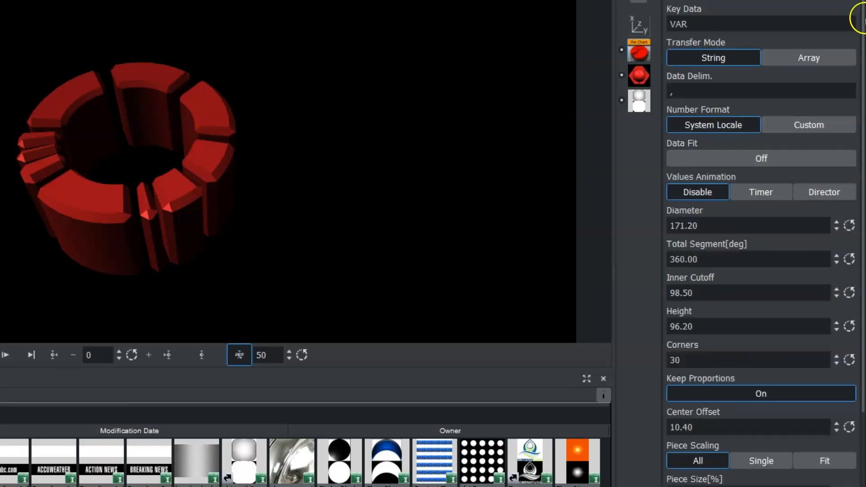